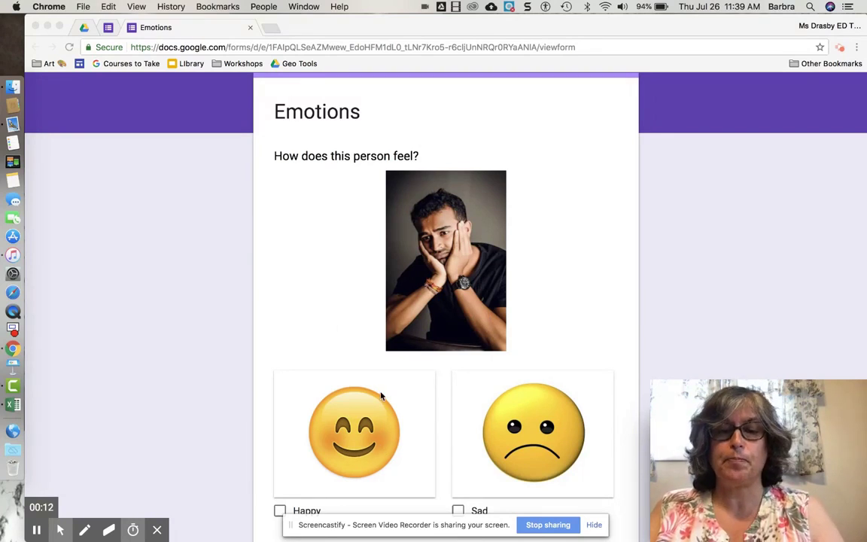
# Step: From the Drive forms folder, create a blank Google Form via New > More > Google Forms
pyautogui.click(83, 28)
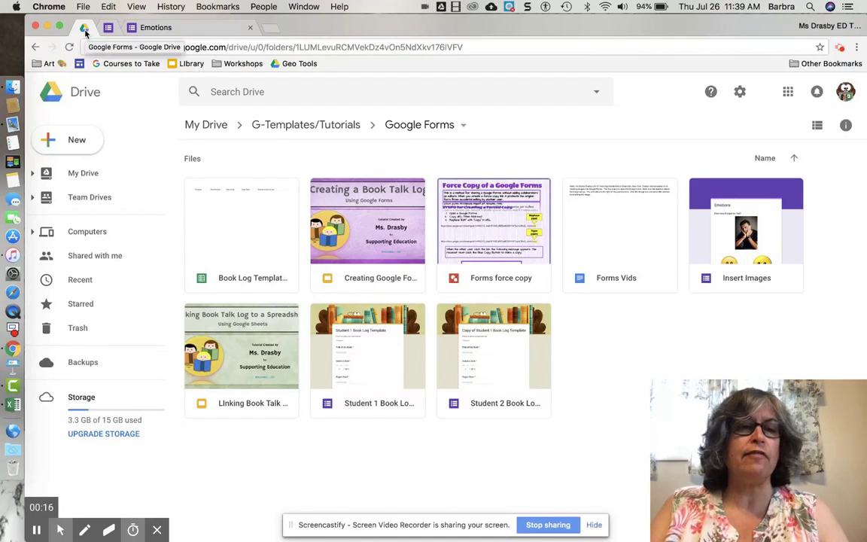
pyautogui.click(81, 142)
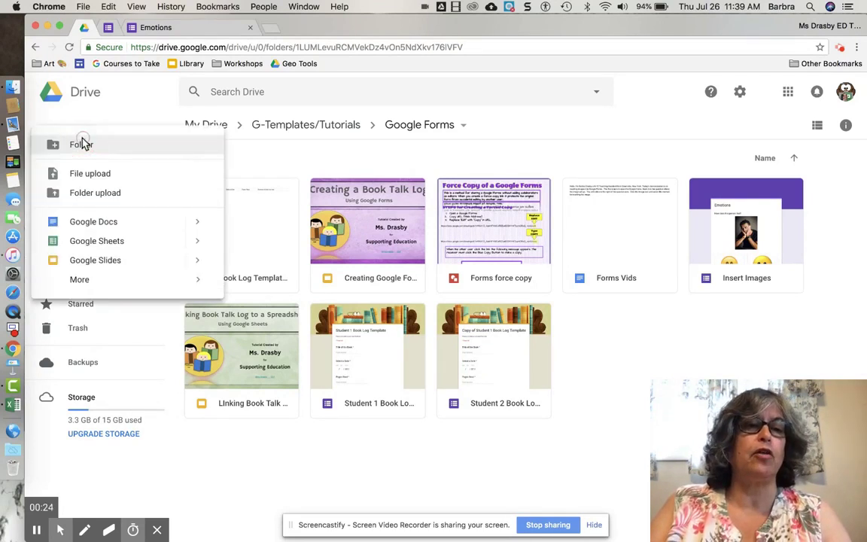
pyautogui.moveTo(106, 281)
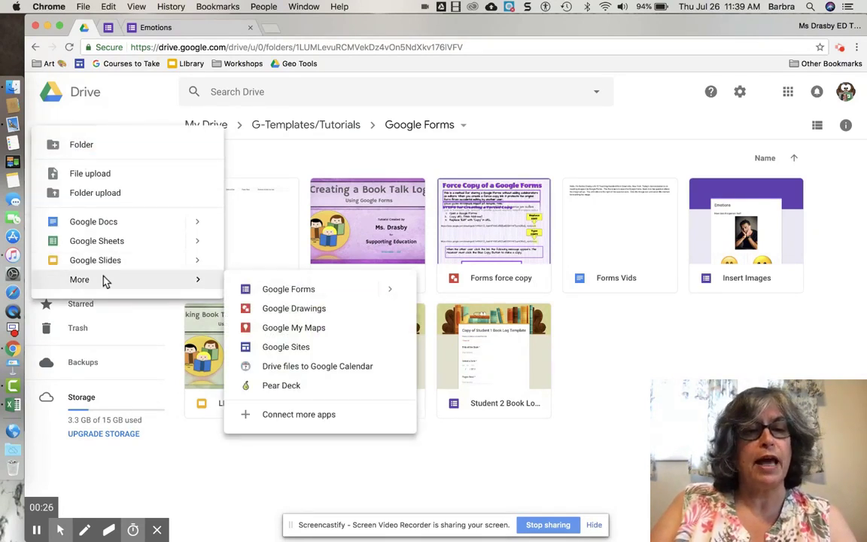
pyautogui.click(271, 290)
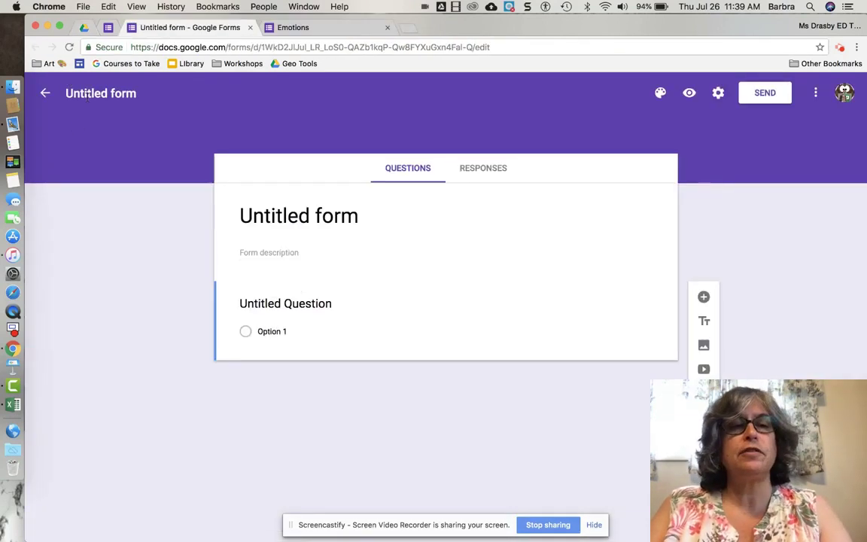
# Step: Rename the untitled form file to 'Emotions'
pyautogui.moveTo(88, 93); pyautogui.dragTo(65, 93)
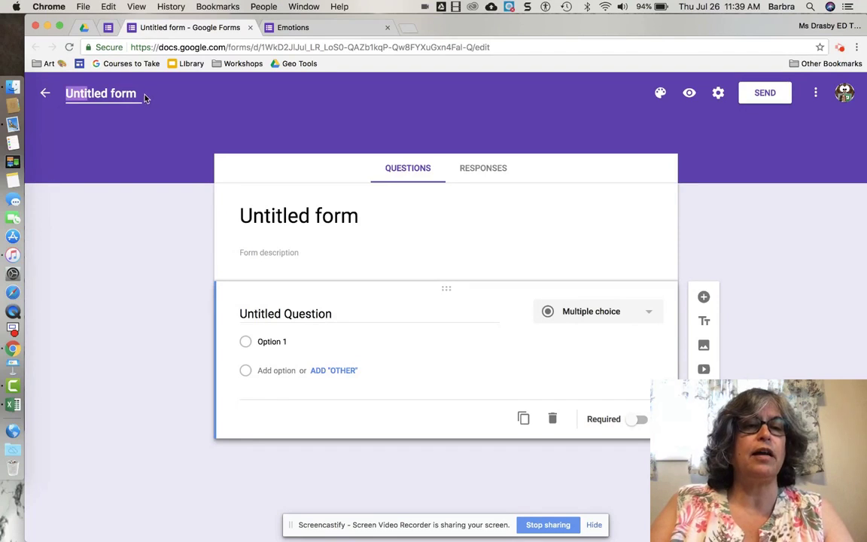
pyautogui.moveTo(141, 93); pyautogui.dragTo(41, 92)
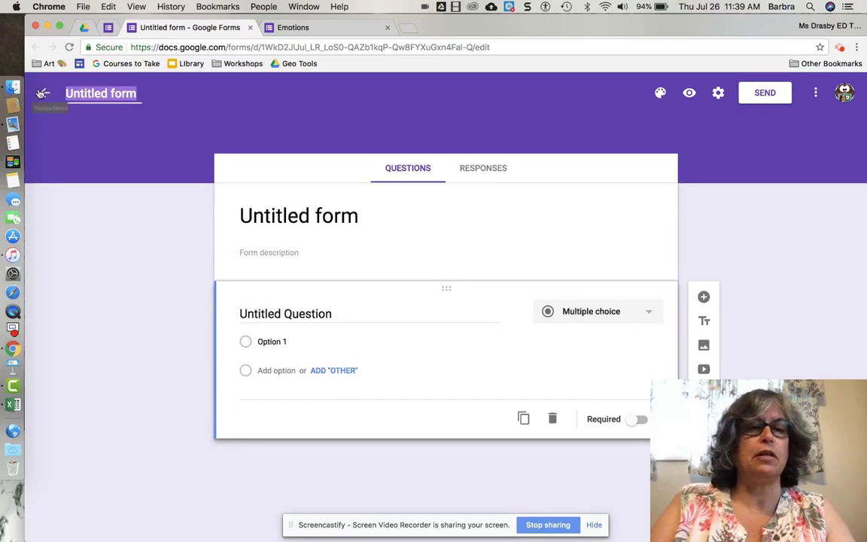
pyautogui.write('Emotions')
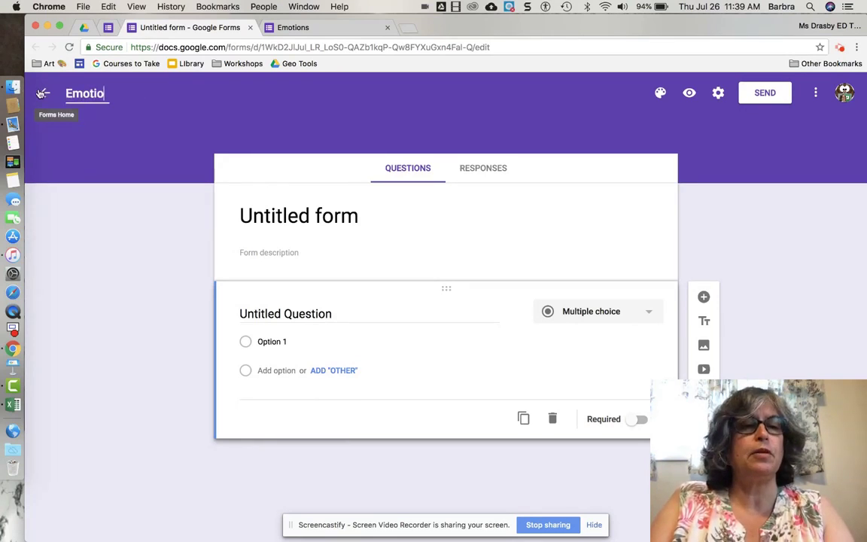
# Step: Change the form's heading to 'People Emotions'
pyautogui.click(272, 217)
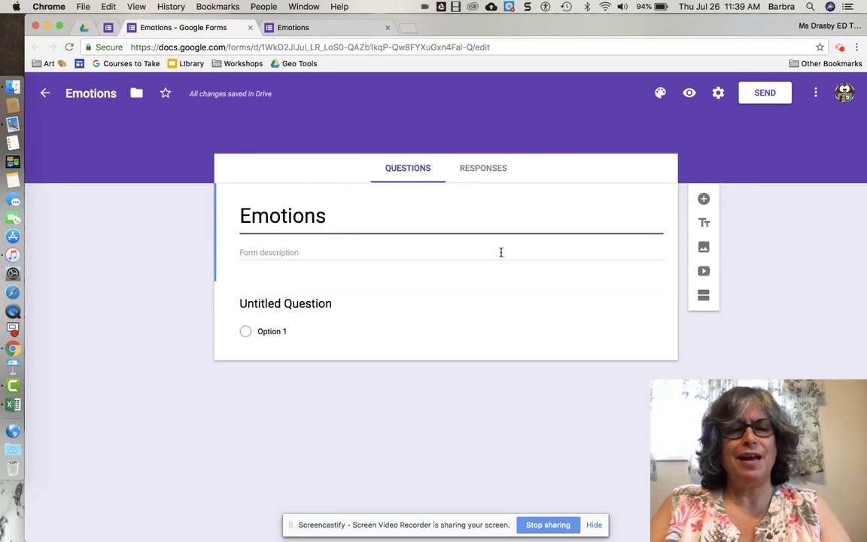
pyautogui.write('Peo')
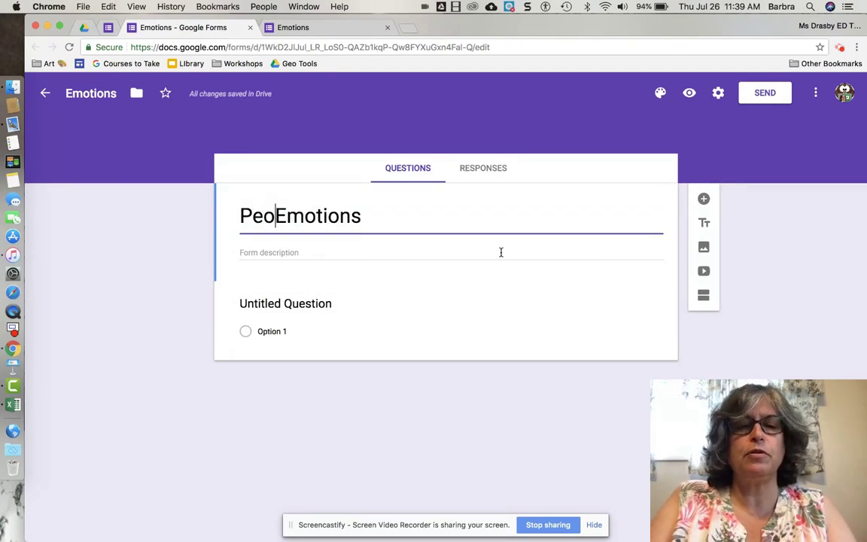
pyautogui.write('ple')
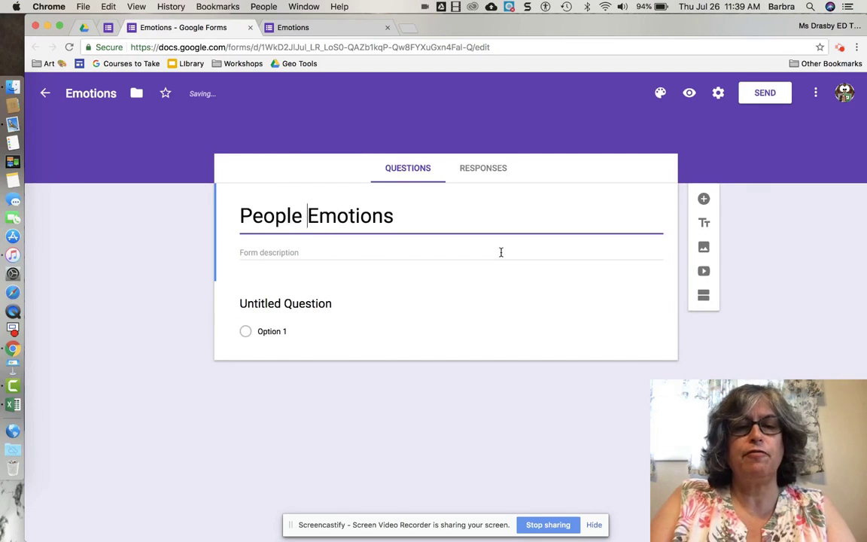
pyautogui.click(178, 236)
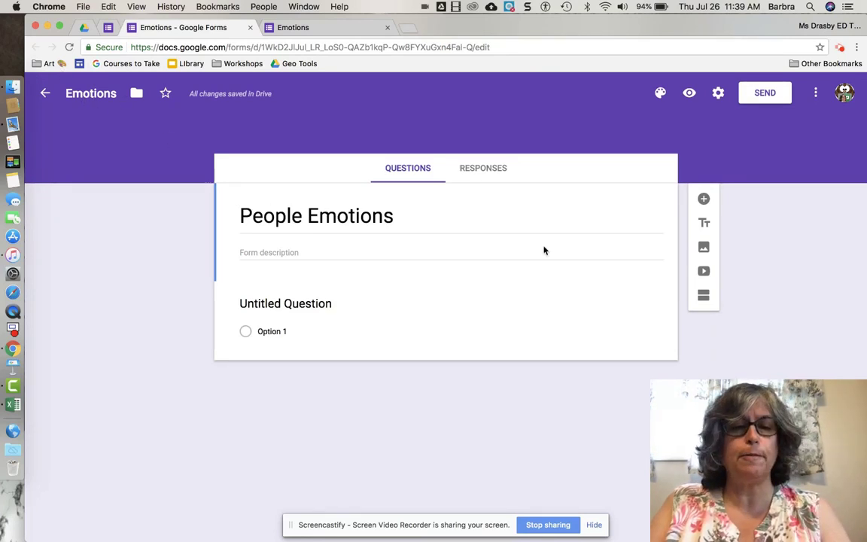
# Step: Replace the first question's title with 'How does this person feel'
pyautogui.click(308, 307)
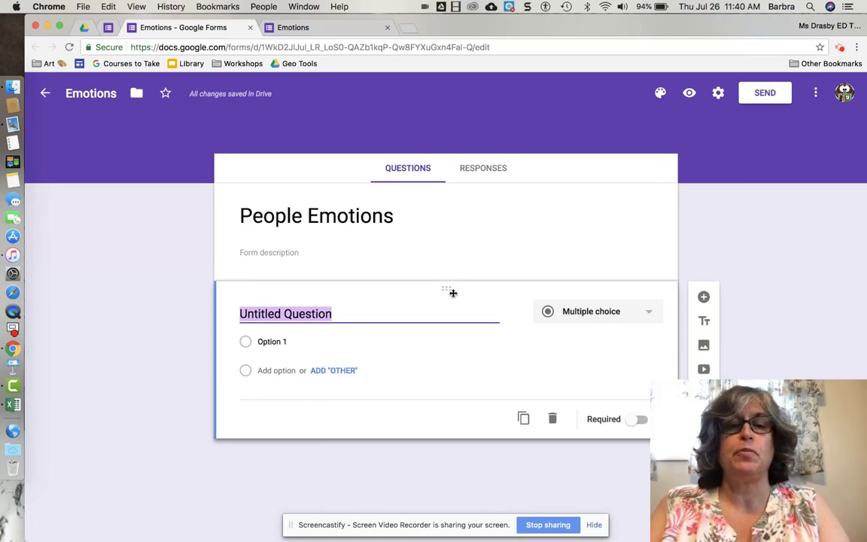
pyautogui.write('Ho')
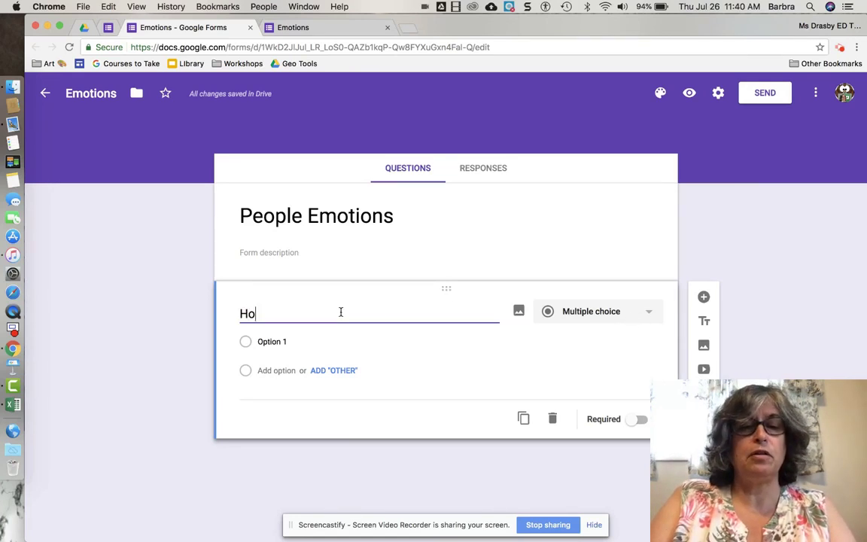
pyautogui.write('w doe')
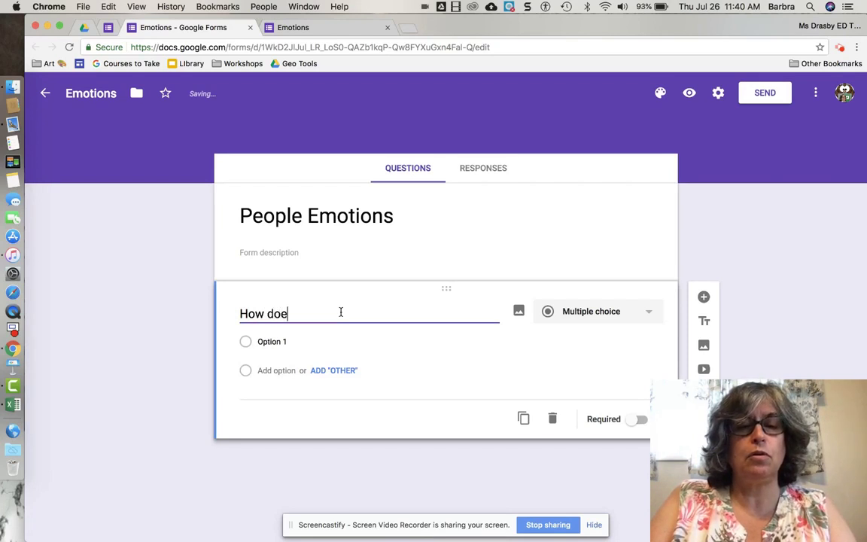
pyautogui.write('s this per')
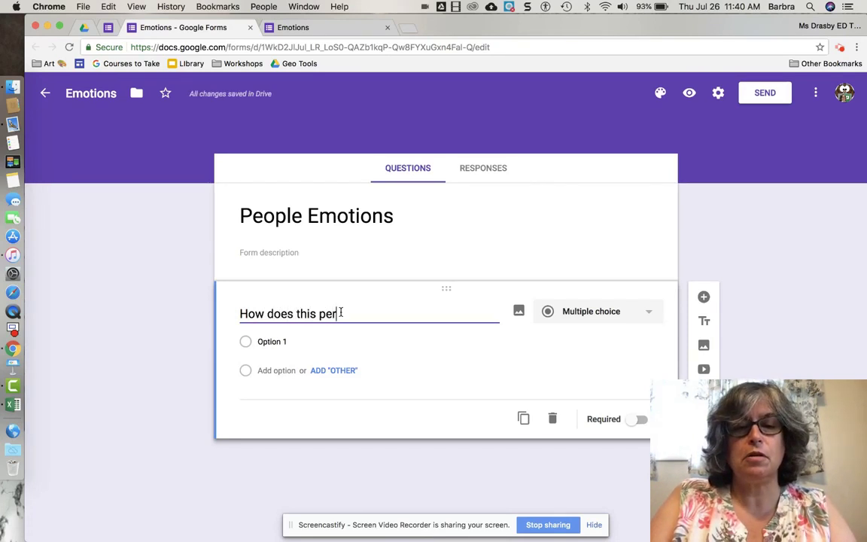
pyautogui.write('son feel?')
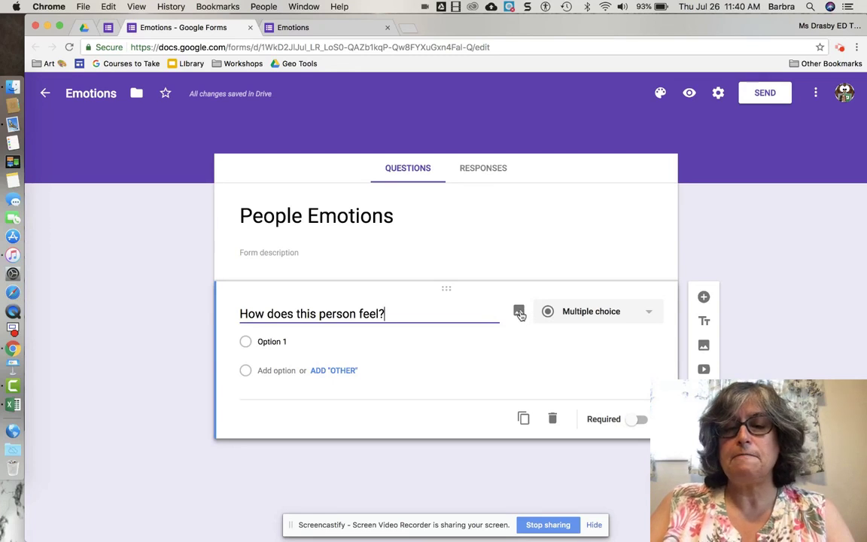
# Step: Insert the 'Sad person' web search photo of a man holding his head into the question
pyautogui.click(520, 311)
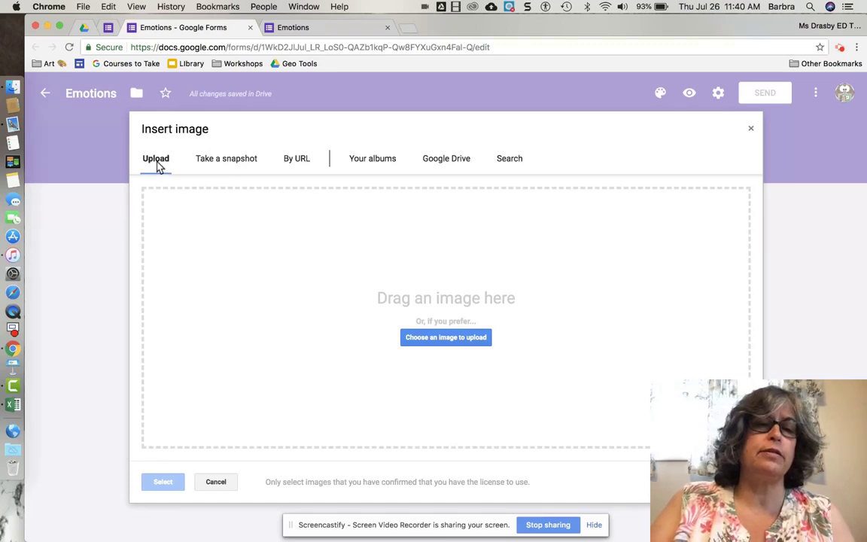
pyautogui.click(298, 160)
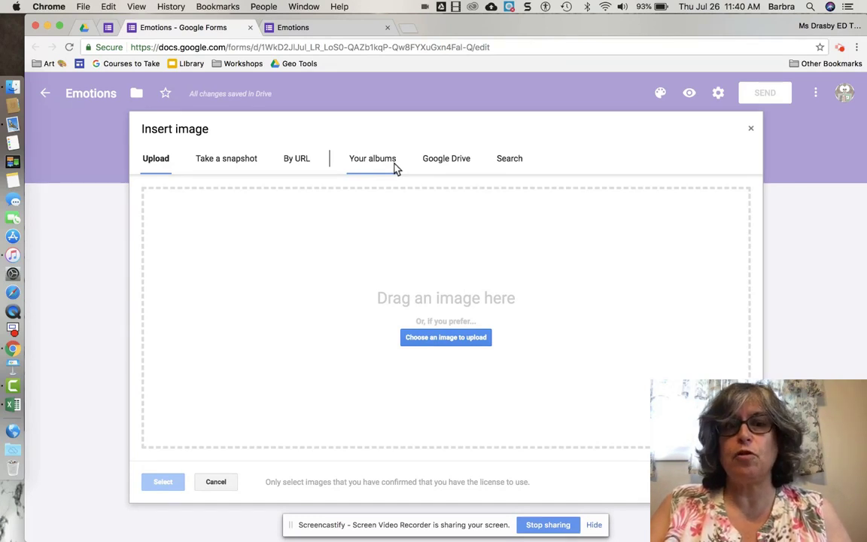
pyautogui.click(508, 164)
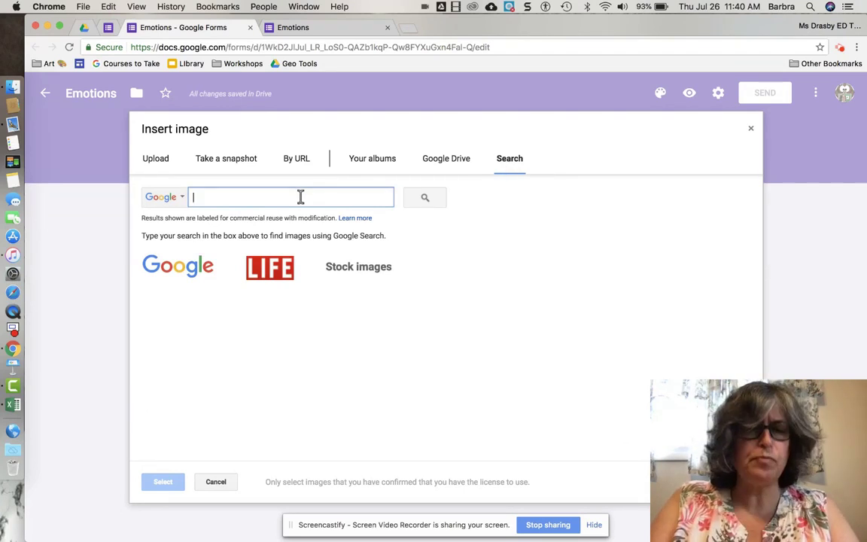
pyautogui.write('Sapd')
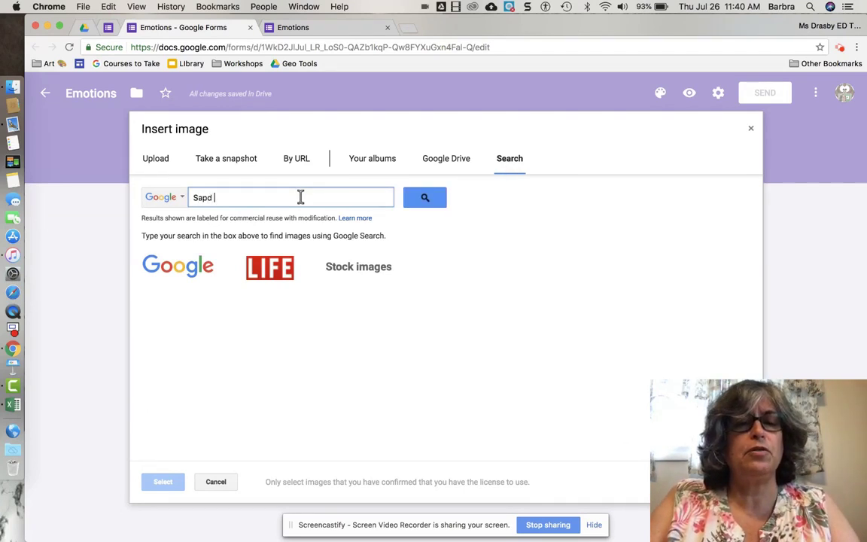
pyautogui.press('BackSpace')
pyautogui.press('BackSpace')
pyautogui.press('BackSpace')
pyautogui.write('d p')
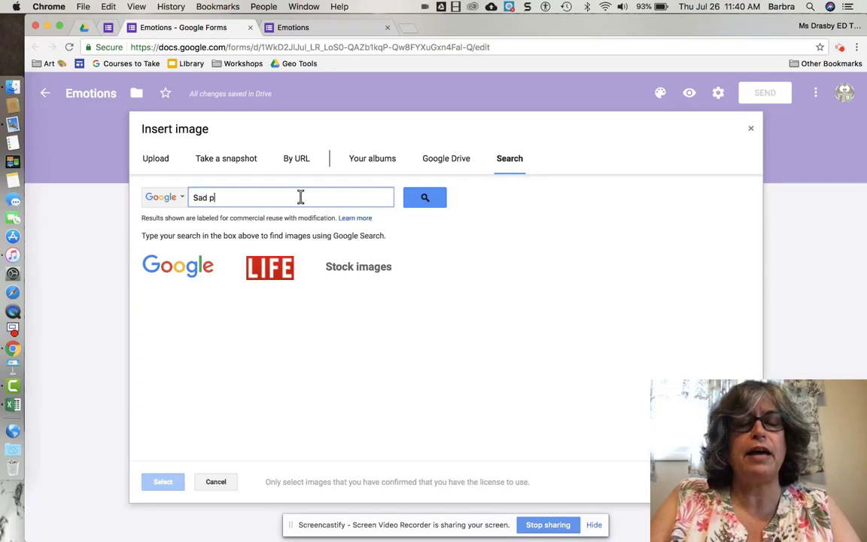
pyautogui.write('erson')
pyautogui.press('Return')
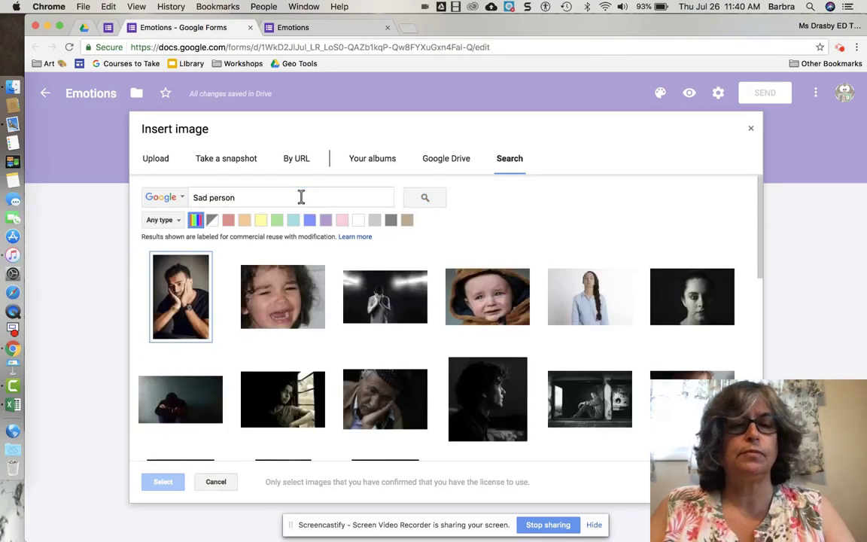
pyautogui.click(180, 297)
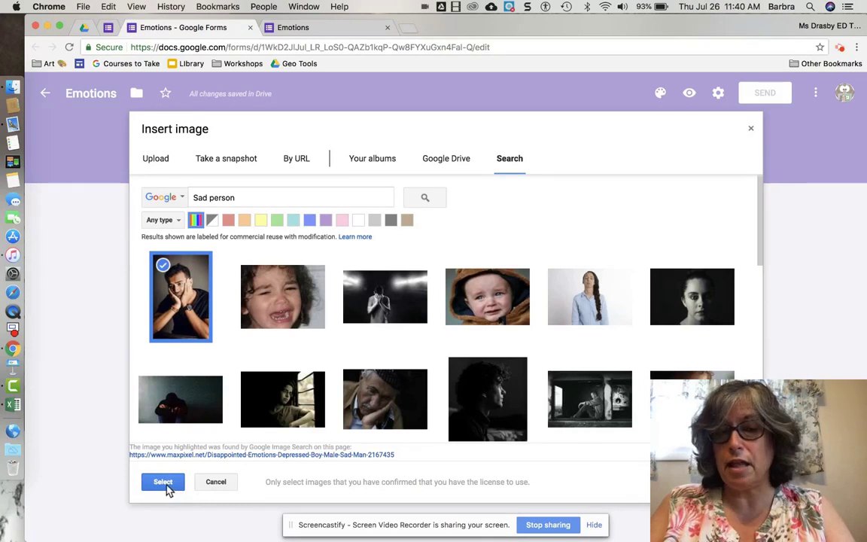
pyautogui.click(167, 487)
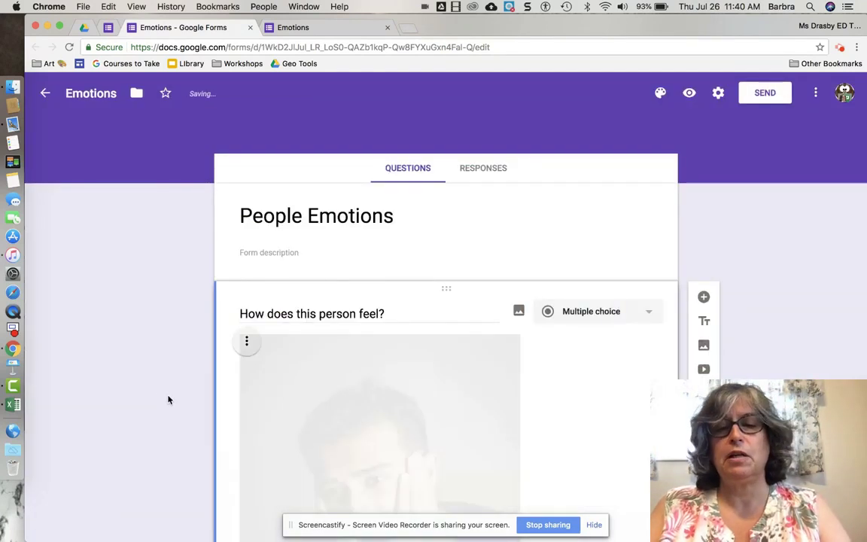
# Step: Centre the sad-person photo within the question
pyautogui.scroll(-2, 323, 416)
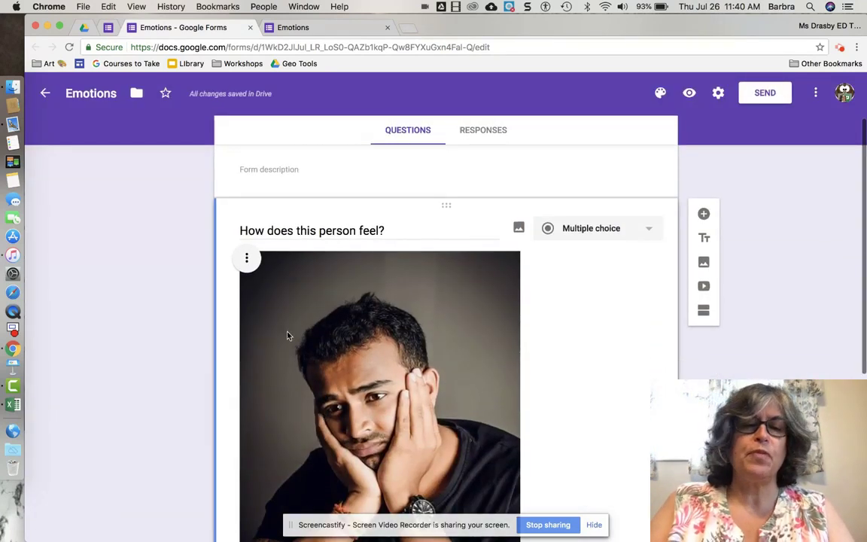
pyautogui.click(247, 259)
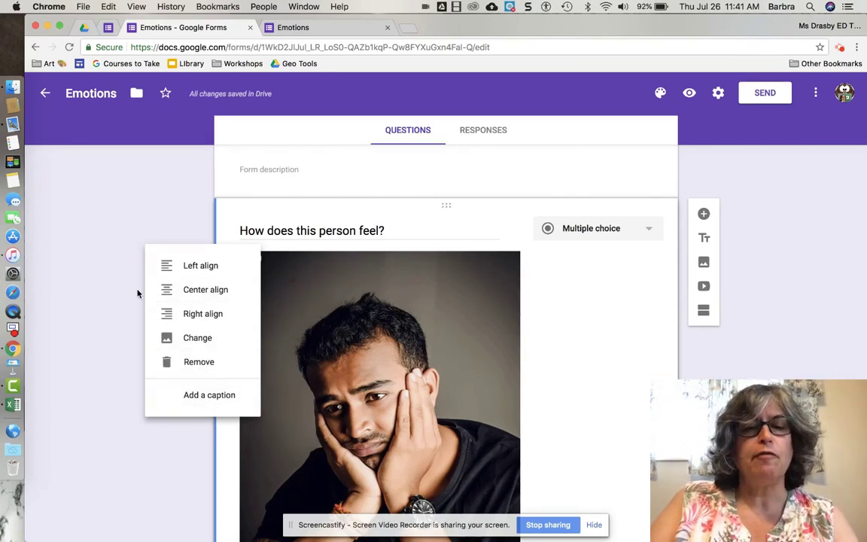
pyautogui.click(197, 291)
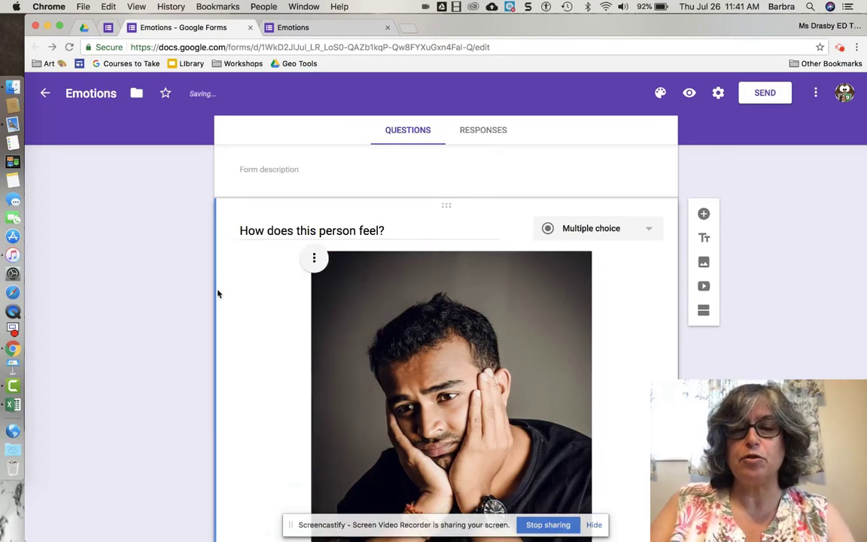
# Step: Resize the sad-person photo to a slightly smaller size
pyautogui.scroll(-5, 505, 395)
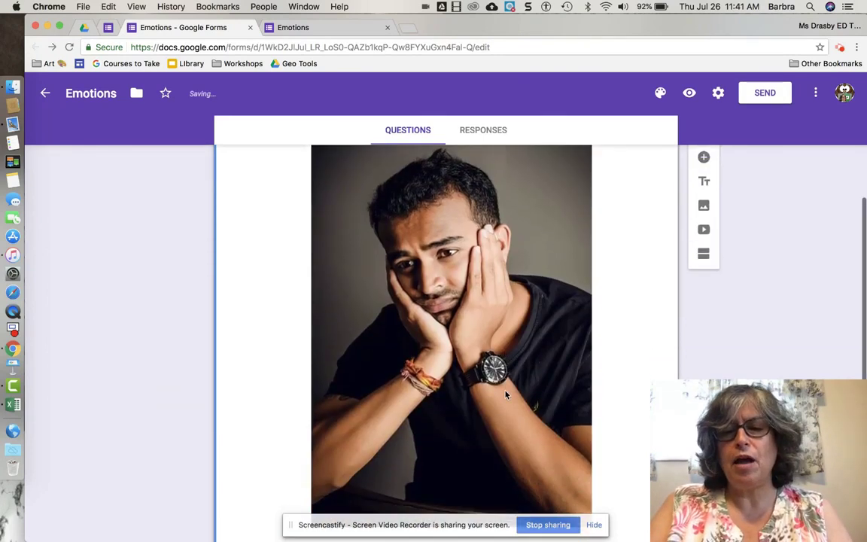
pyautogui.scroll(1, 505, 395)
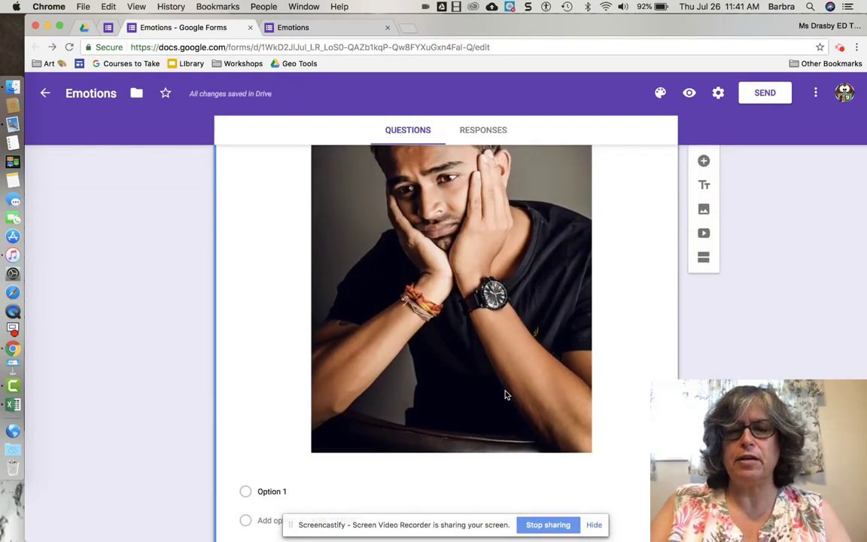
pyautogui.click(506, 395)
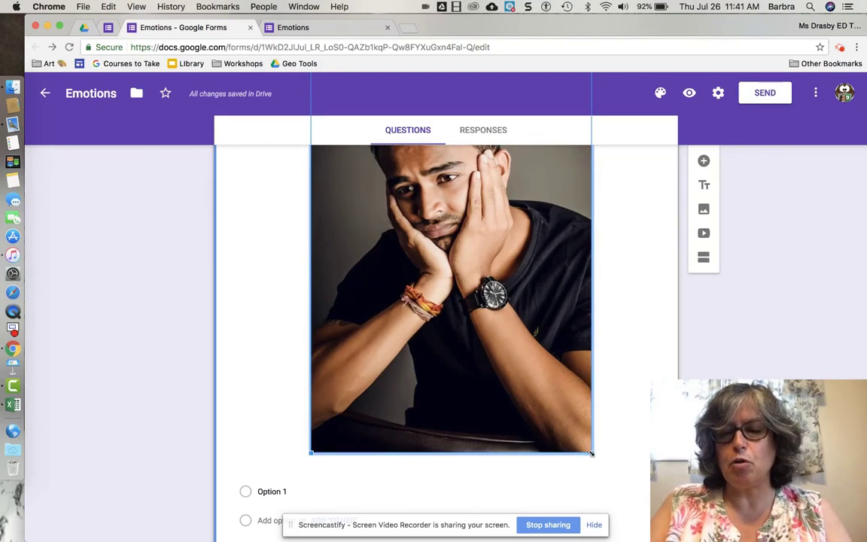
pyautogui.moveTo(592, 453); pyautogui.dragTo(373, 244)
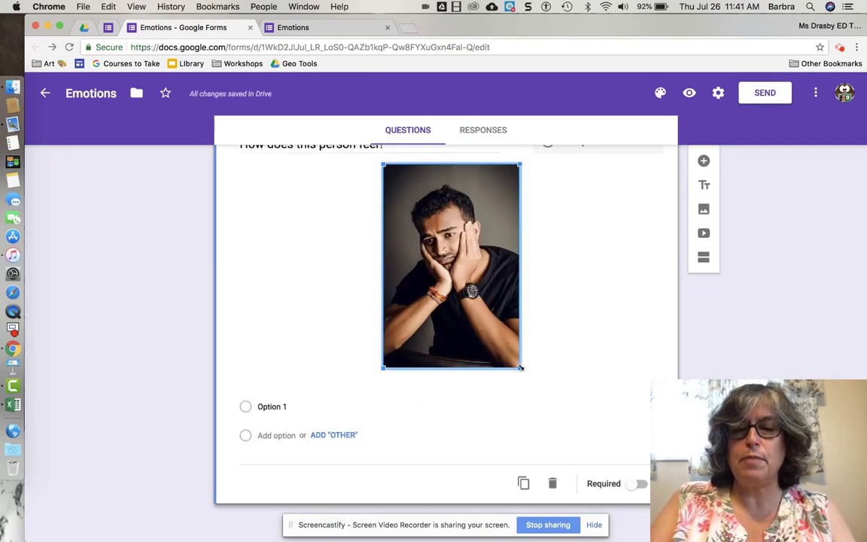
pyautogui.moveTo(519, 367); pyautogui.dragTo(512, 340)
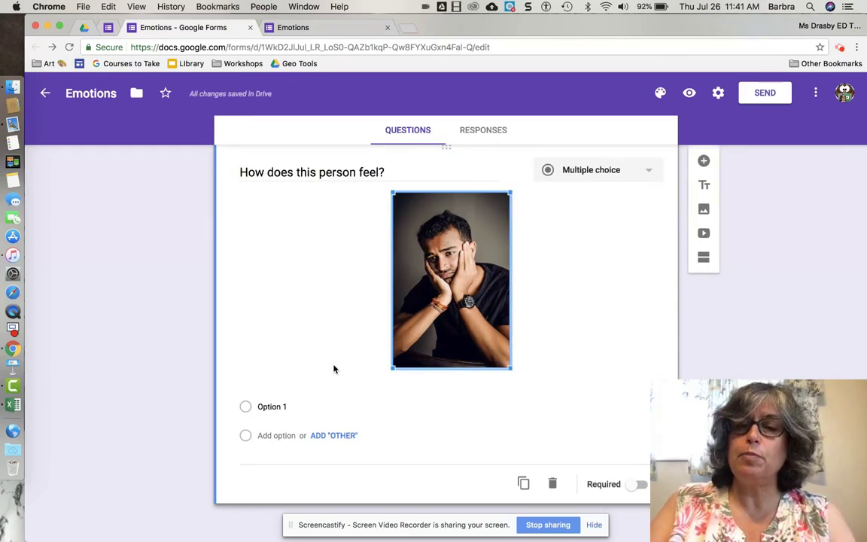
pyautogui.scroll(2, 334, 368)
pyautogui.scroll(-1, 334, 368)
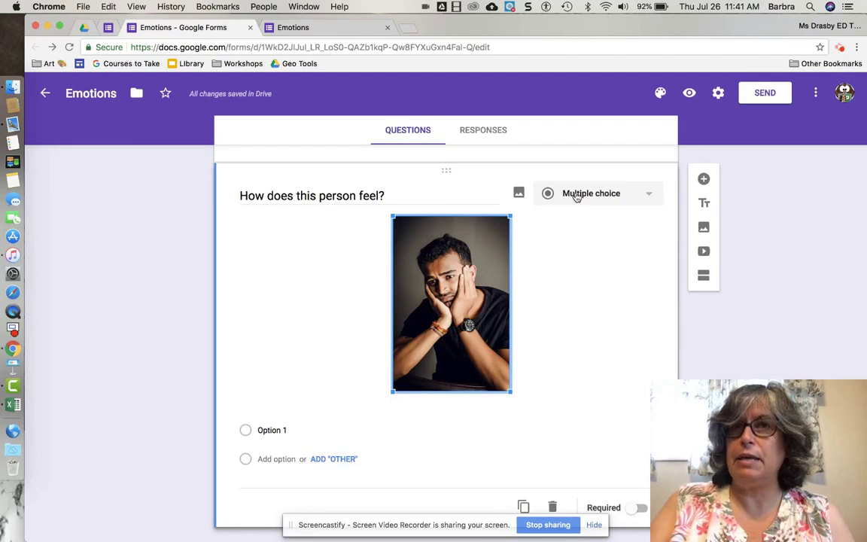
# Step: Change the question type from multiple choice to Checkboxes
pyautogui.click(652, 196)
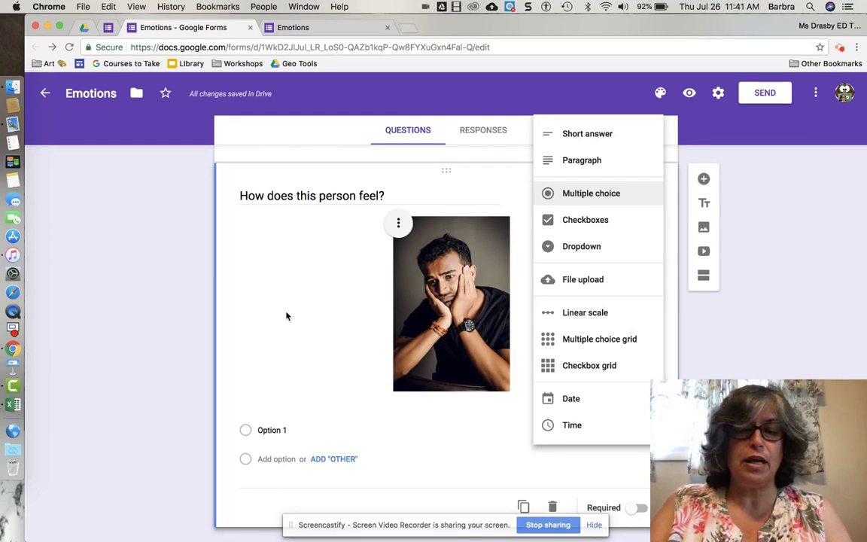
pyautogui.click(569, 220)
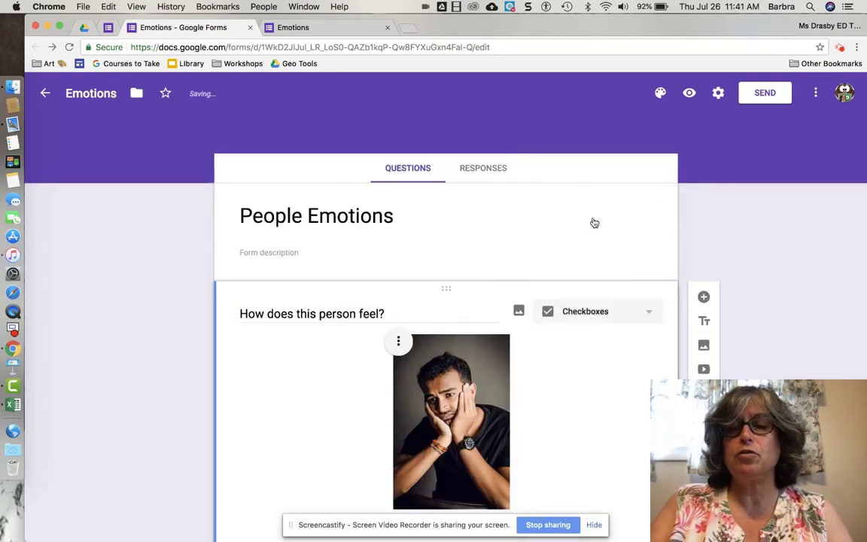
pyautogui.scroll(-3, 644, 408)
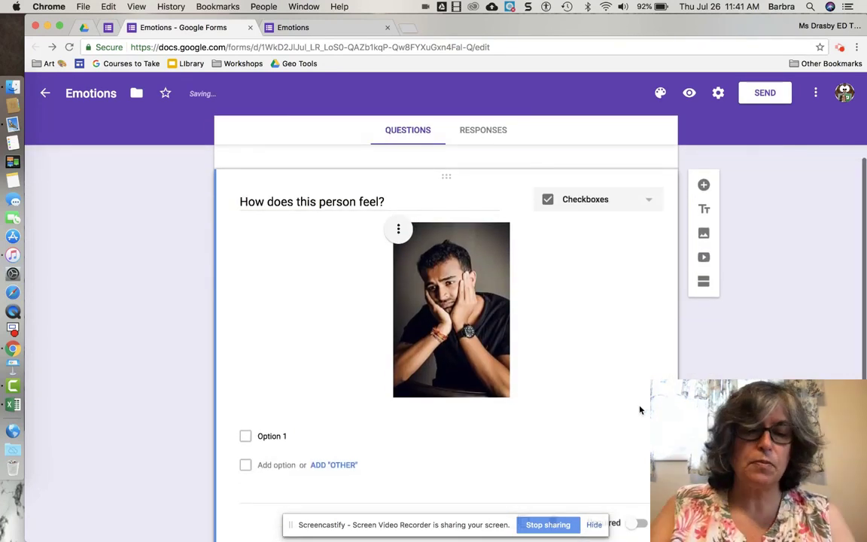
# Step: Rename Option 1 to 'Happy' and attach the first yellow smiley from a 'happy emoticons' search
pyautogui.click(288, 434)
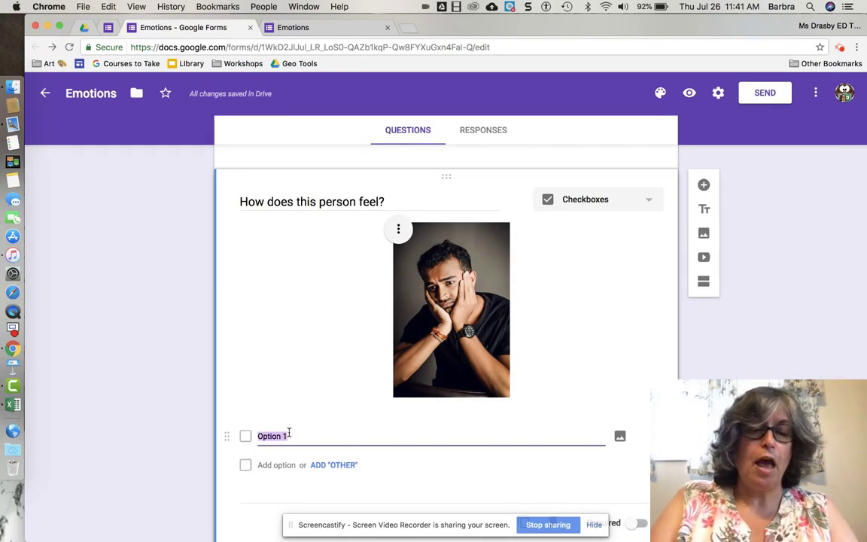
pyautogui.write('Happy')
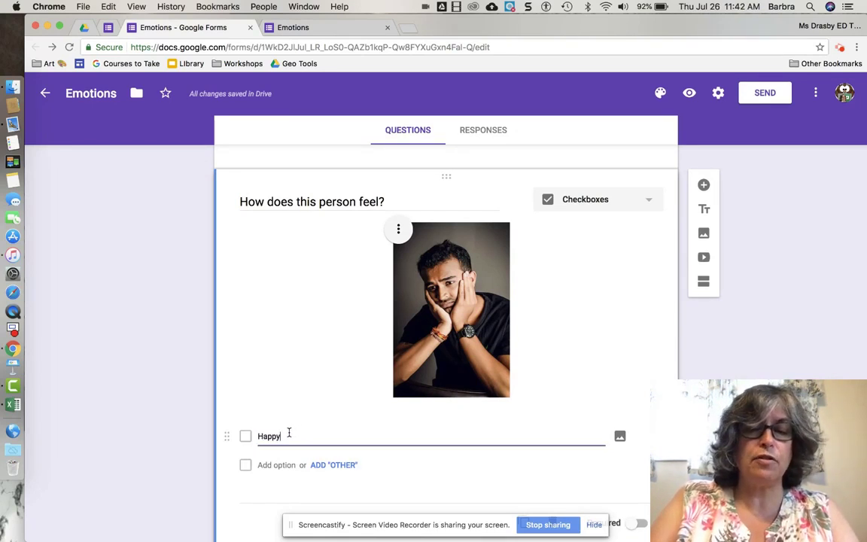
pyautogui.click(622, 438)
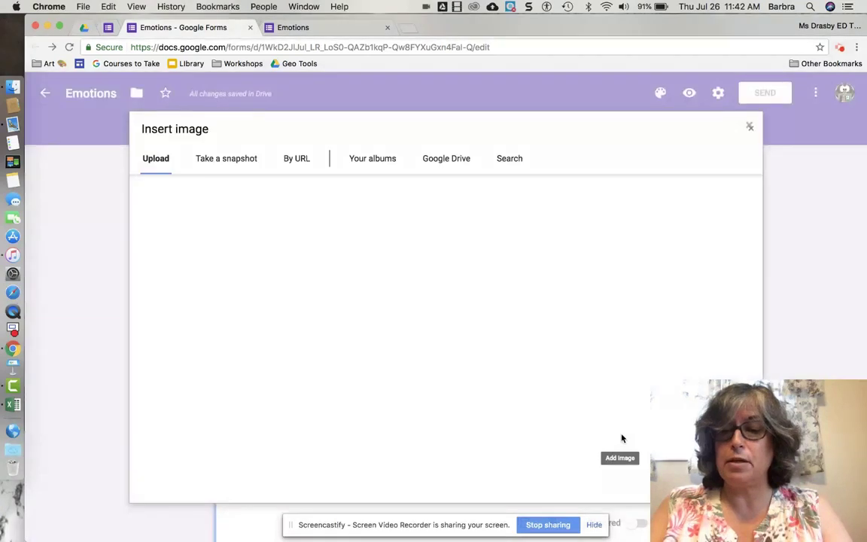
pyautogui.click(515, 161)
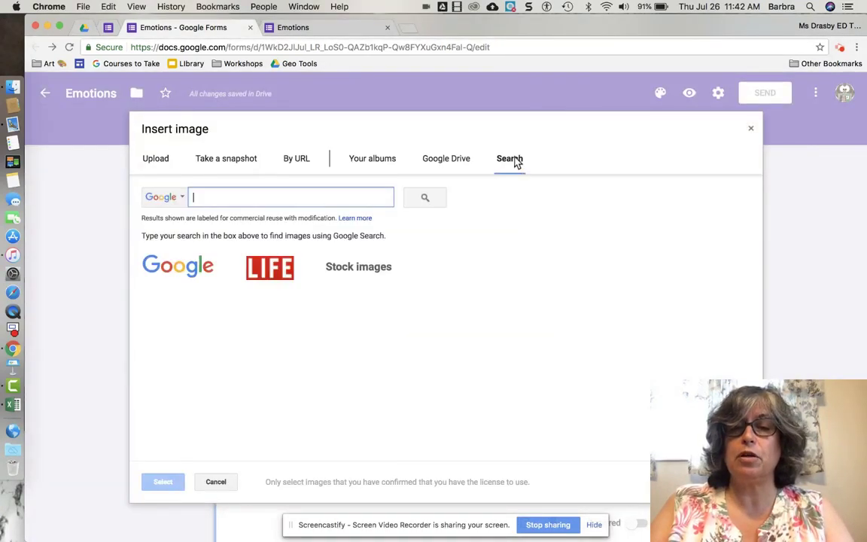
pyautogui.write('hap')
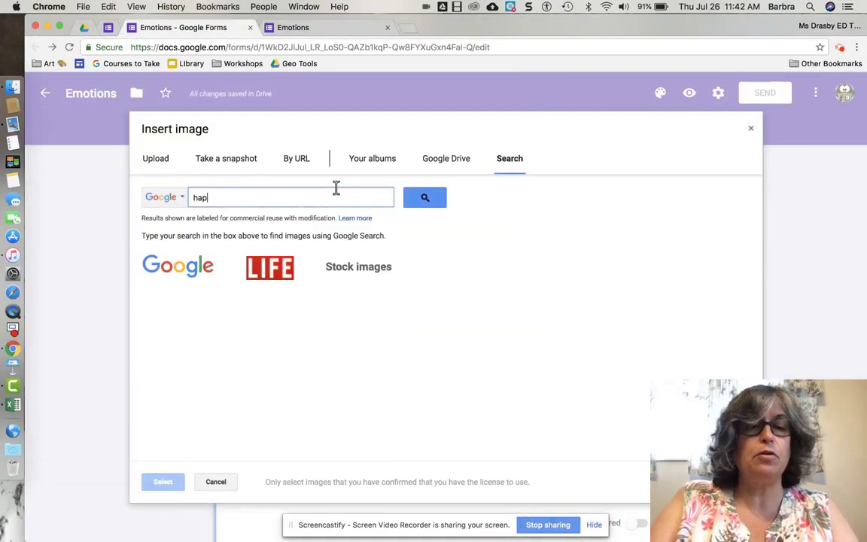
pyautogui.write('py emot')
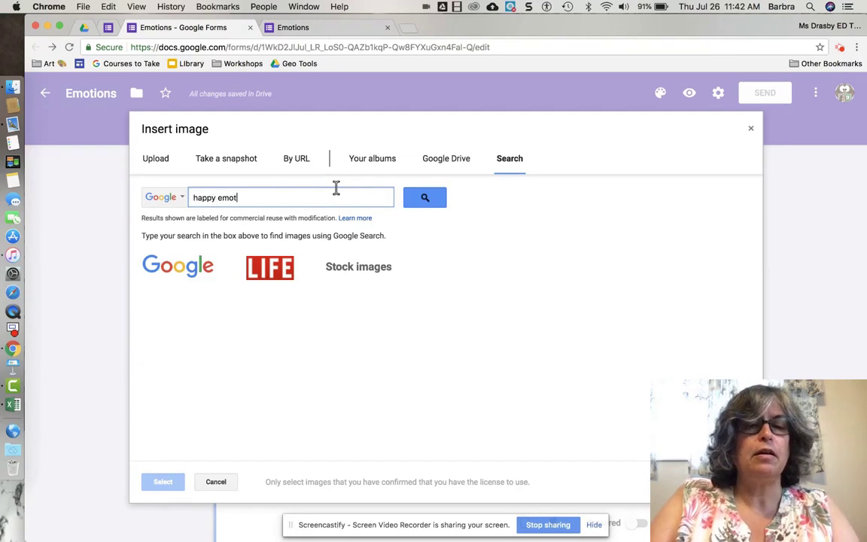
pyautogui.write('icons')
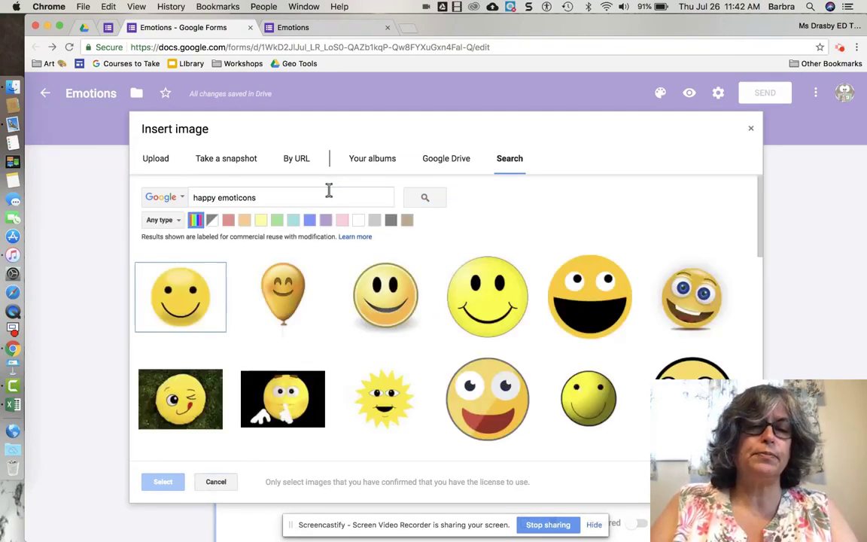
pyautogui.click(180, 304)
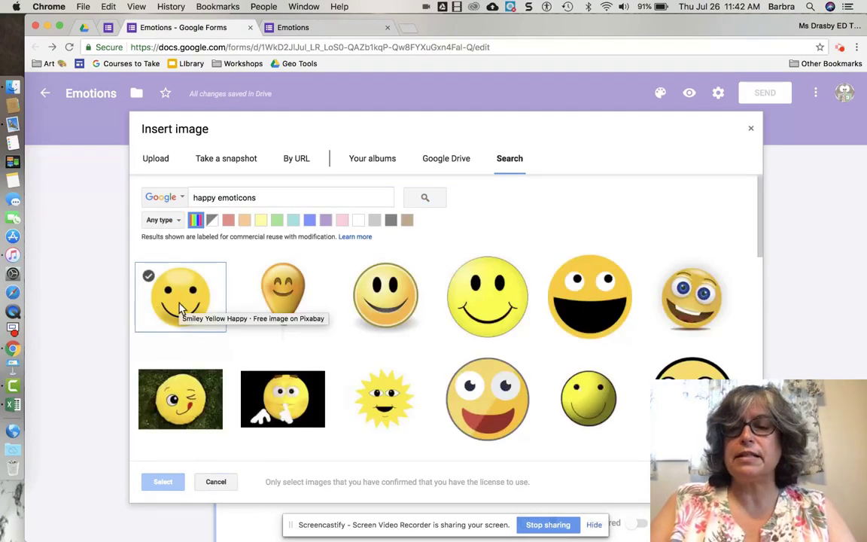
pyautogui.click(179, 310)
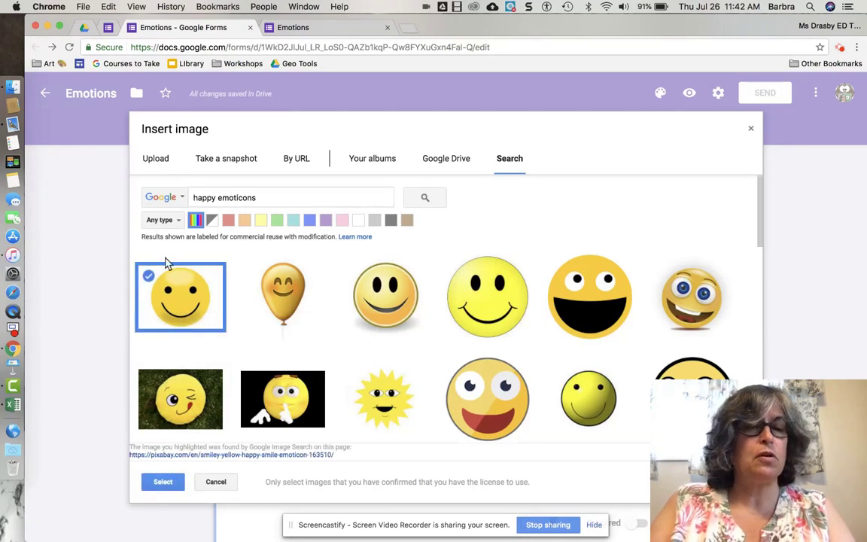
pyautogui.click(162, 483)
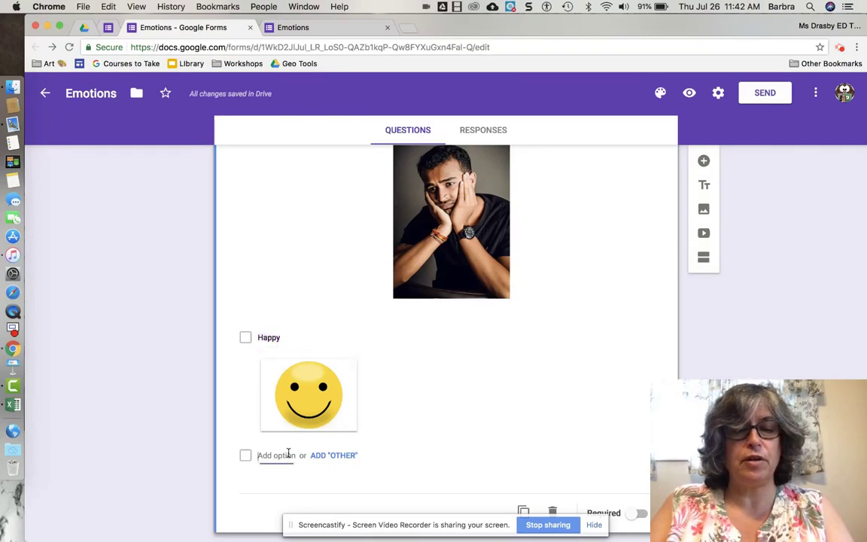
# Step: Add a 'Sad' option with the first frowning image from a 'Sad emoticons' search
pyautogui.click(287, 455)
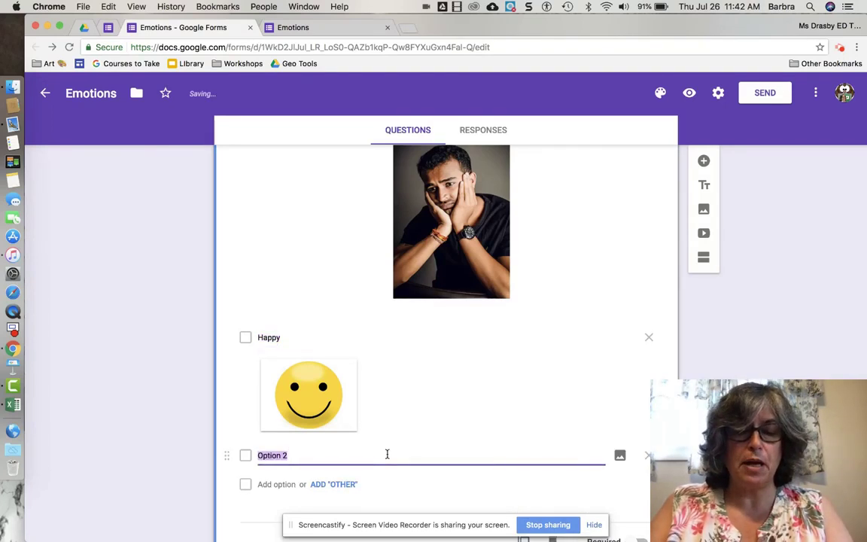
pyautogui.write('Sad')
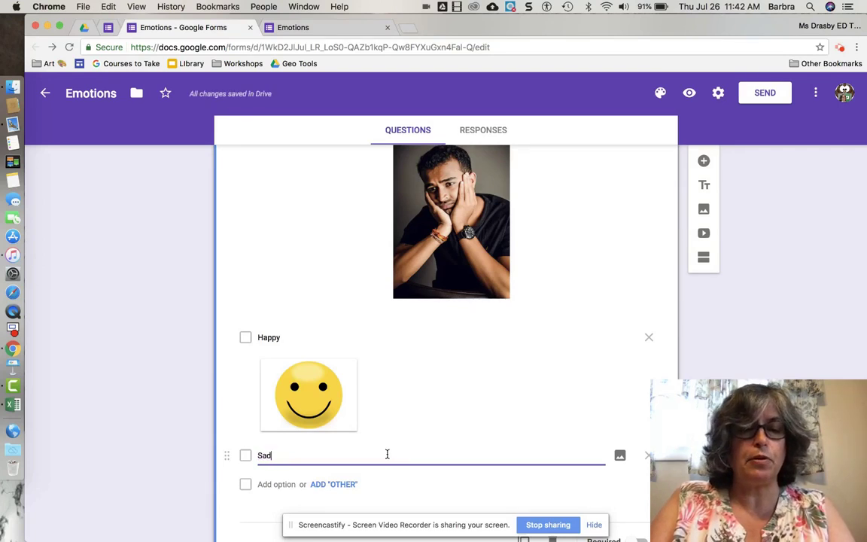
pyautogui.click(620, 456)
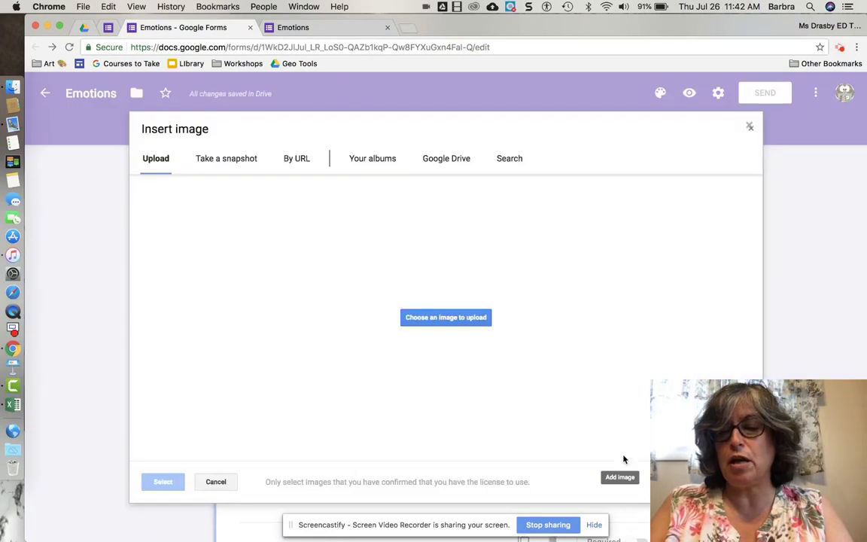
pyautogui.click(507, 159)
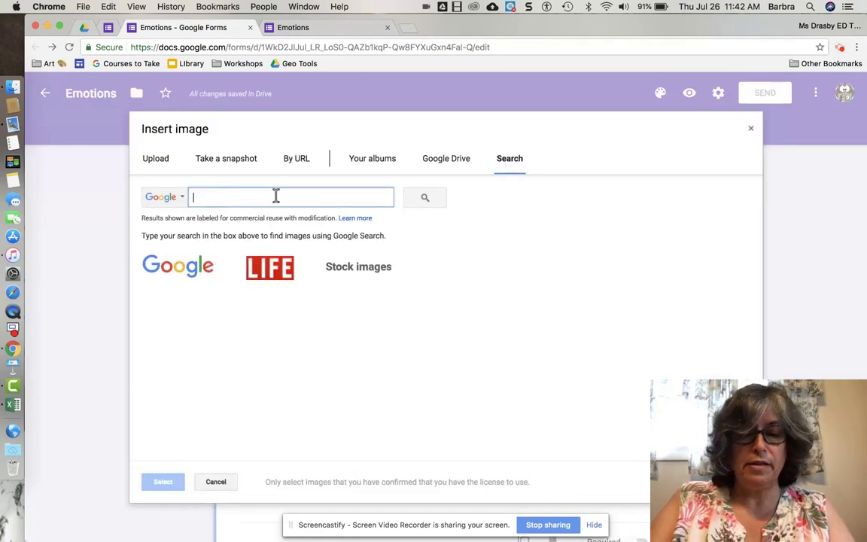
pyautogui.write('Sad')
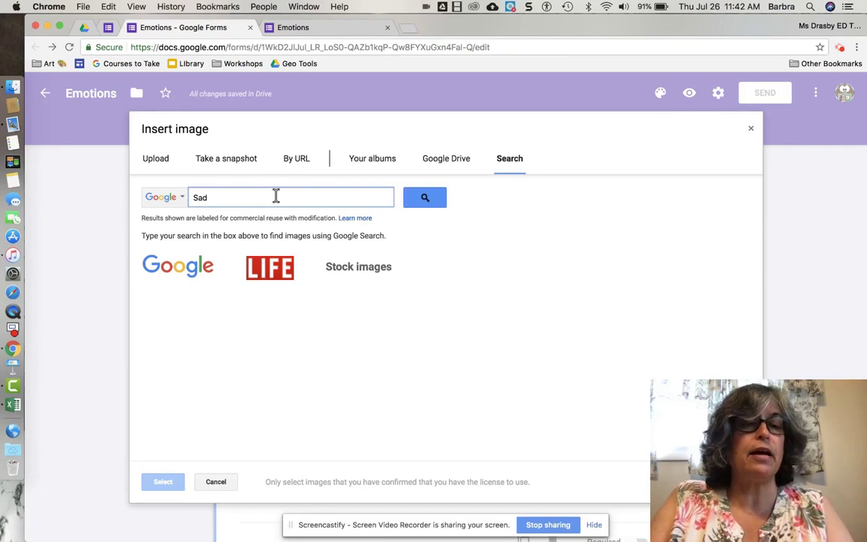
pyautogui.write(' emoticon')
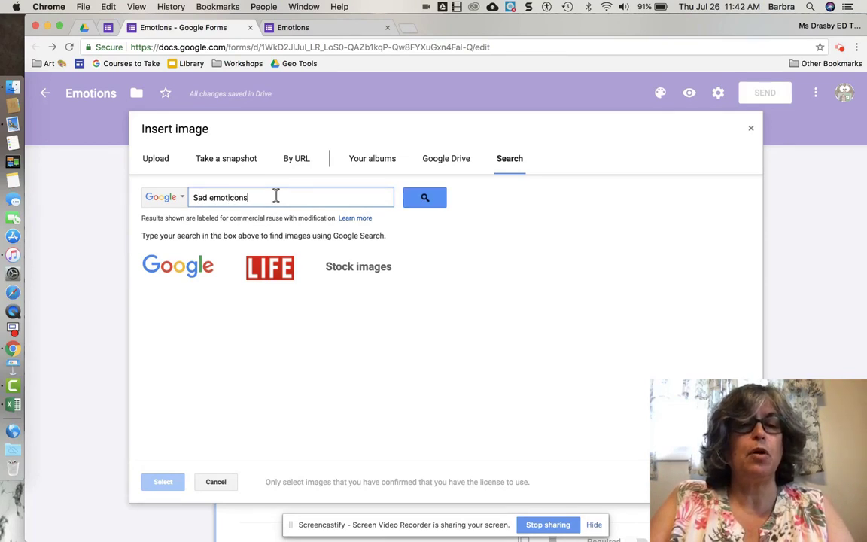
pyautogui.write('s')
pyautogui.click(427, 199)
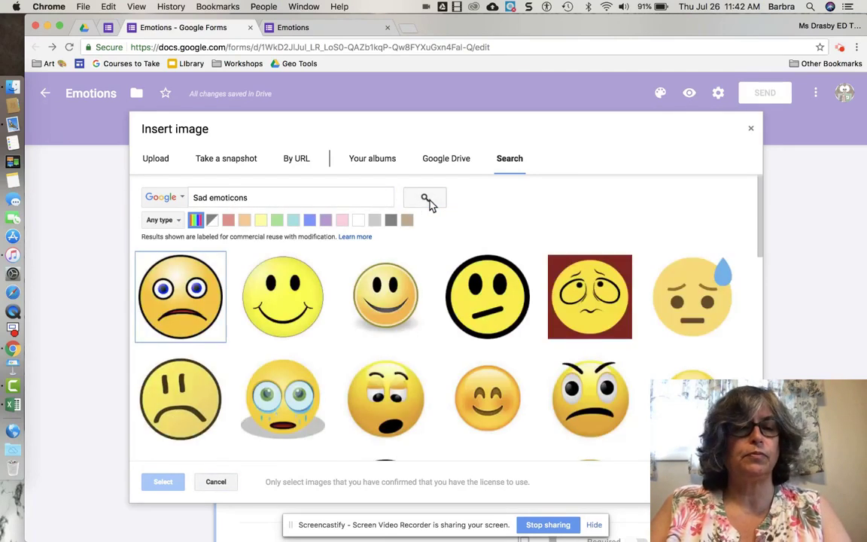
pyautogui.click(173, 260)
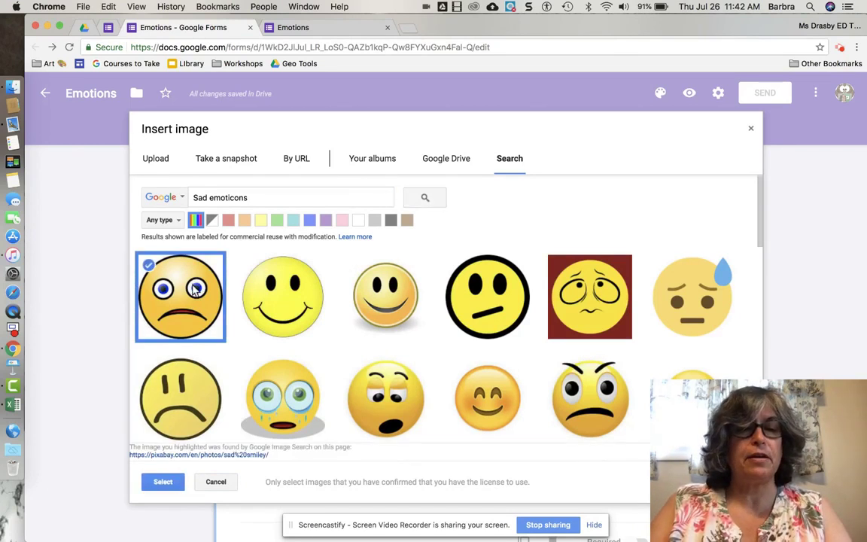
pyautogui.click(156, 483)
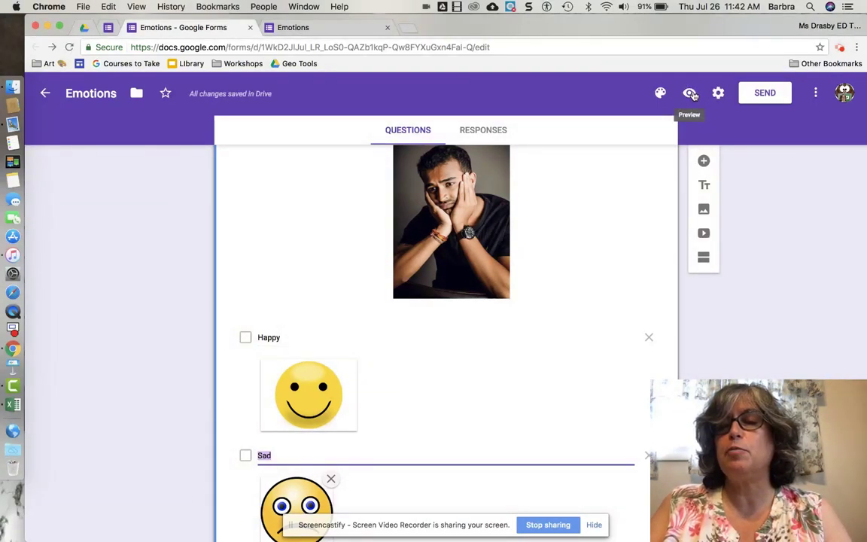
# Step: Open the form preview and scroll through the photo and Happy/Sad emoticon choices
pyautogui.click(692, 93)
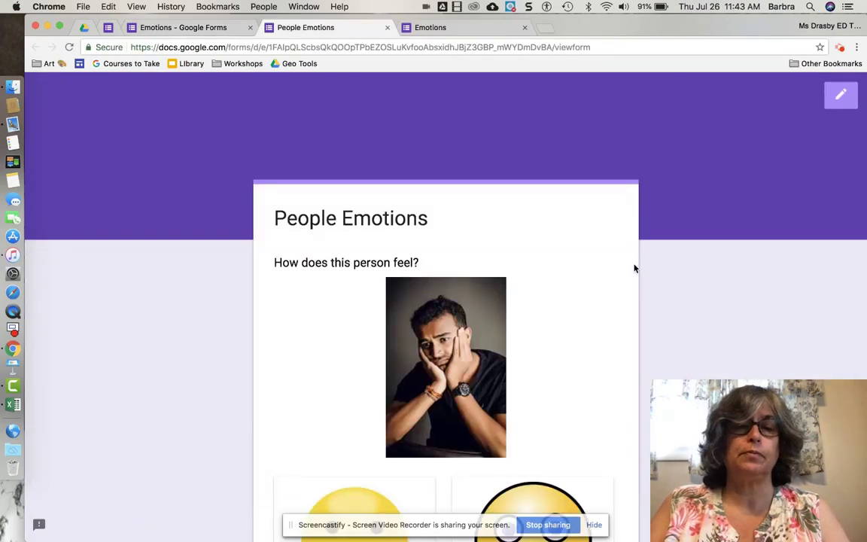
pyautogui.scroll(-3, 633, 269)
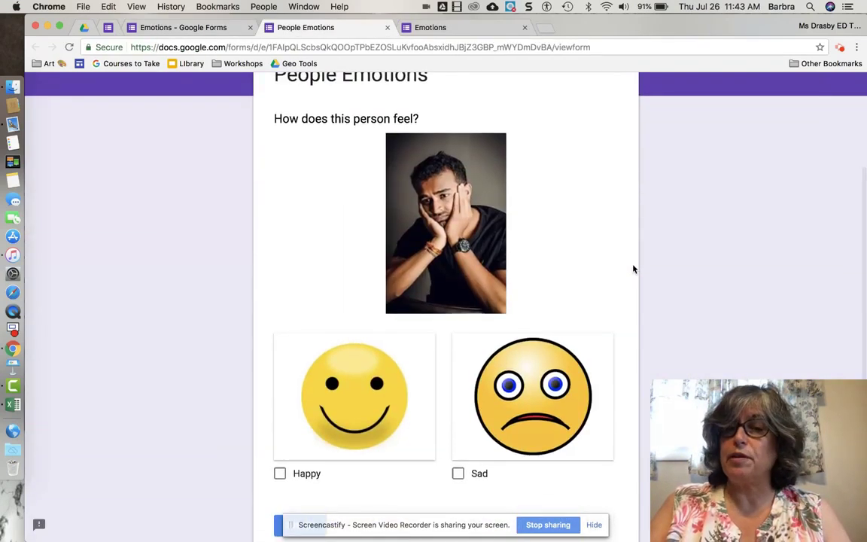
pyautogui.scroll(-1, 633, 268)
pyautogui.scroll(1, 633, 269)
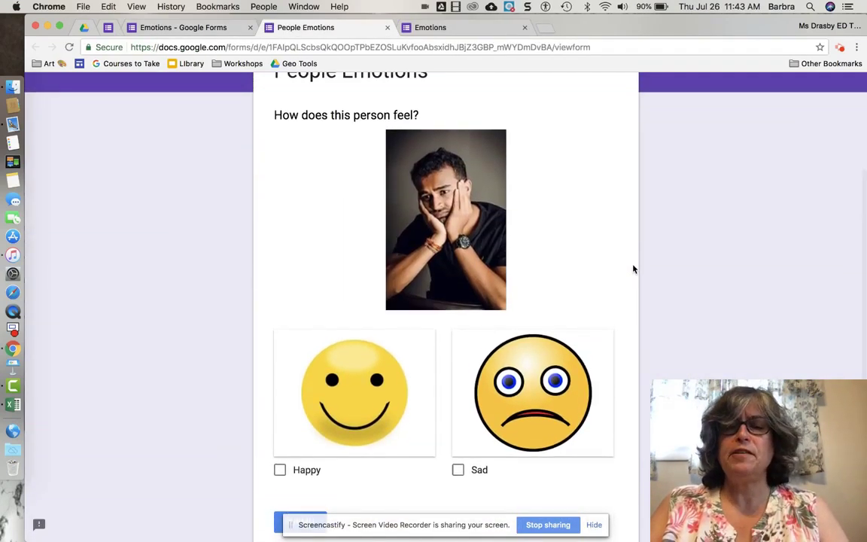
pyautogui.scroll(1, 633, 269)
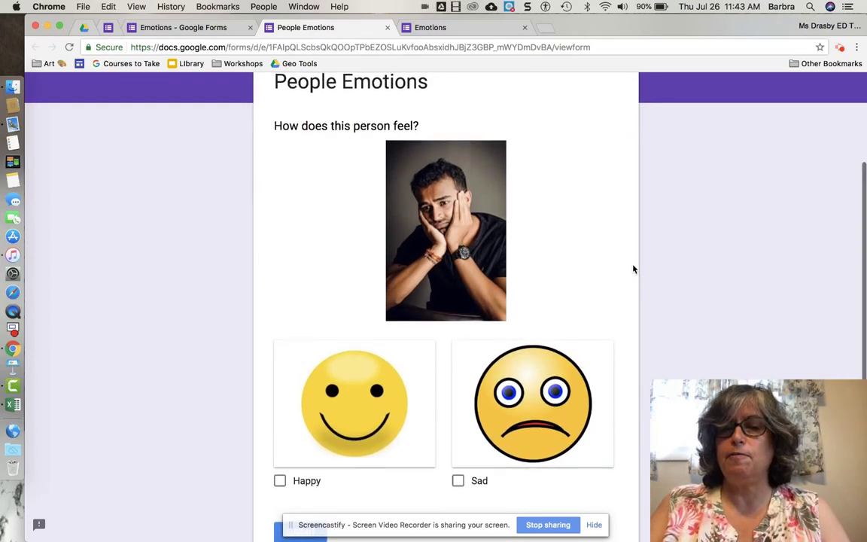
pyautogui.scroll(1, 632, 268)
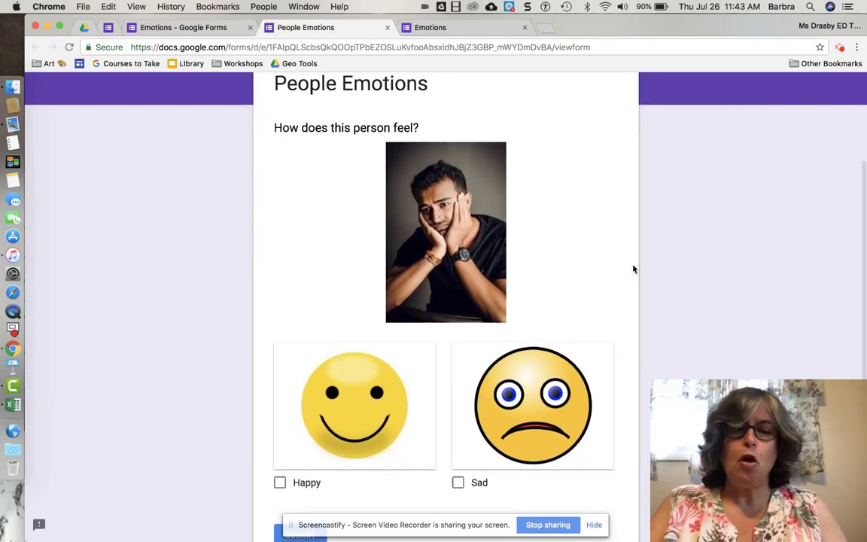
pyautogui.scroll(-1, 632, 269)
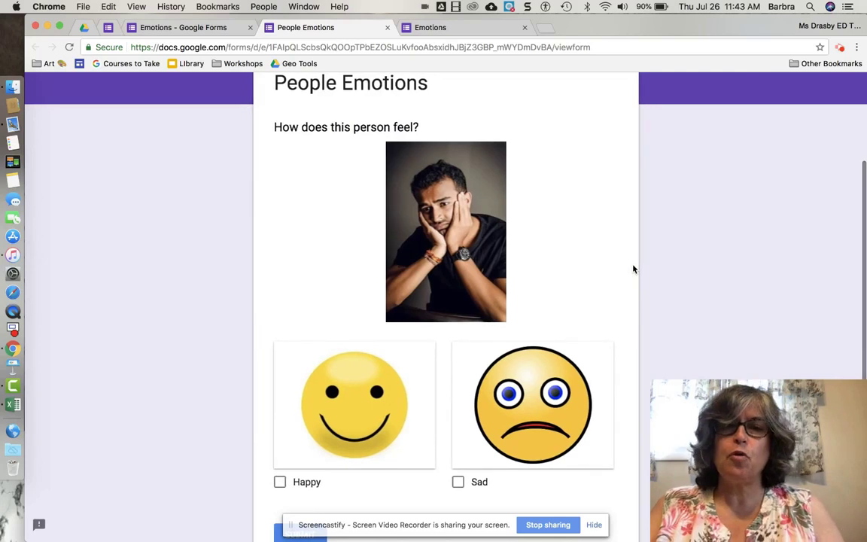